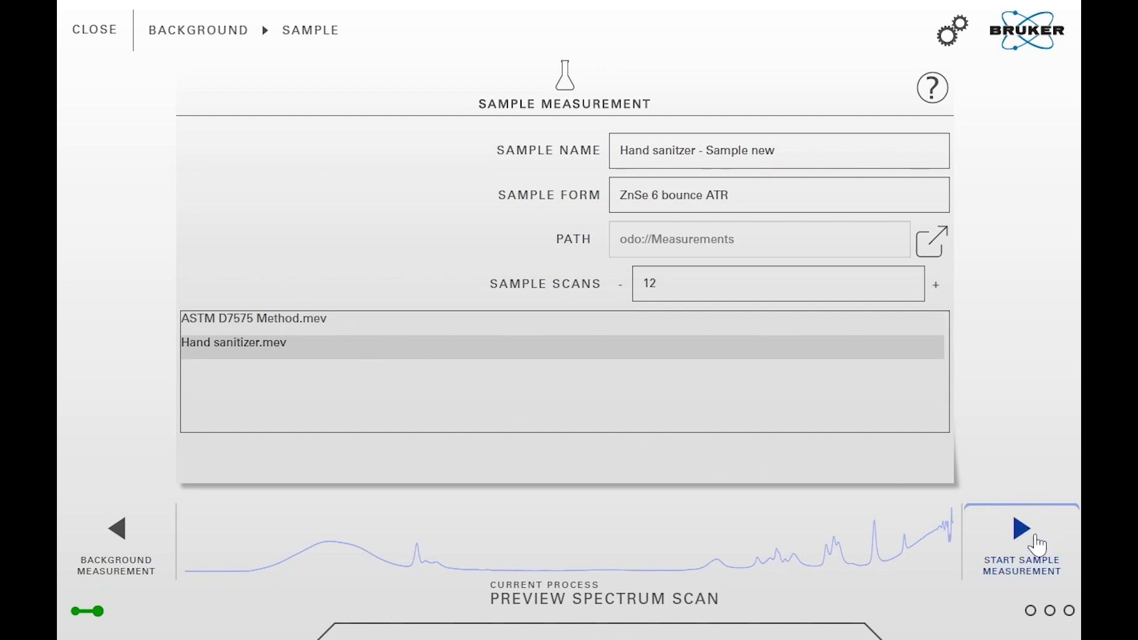
Start the hand sanitizer sample measurement and let the scan and MEV evaluation finish
{"action": "left_click", "coordinate": [1037, 545]}
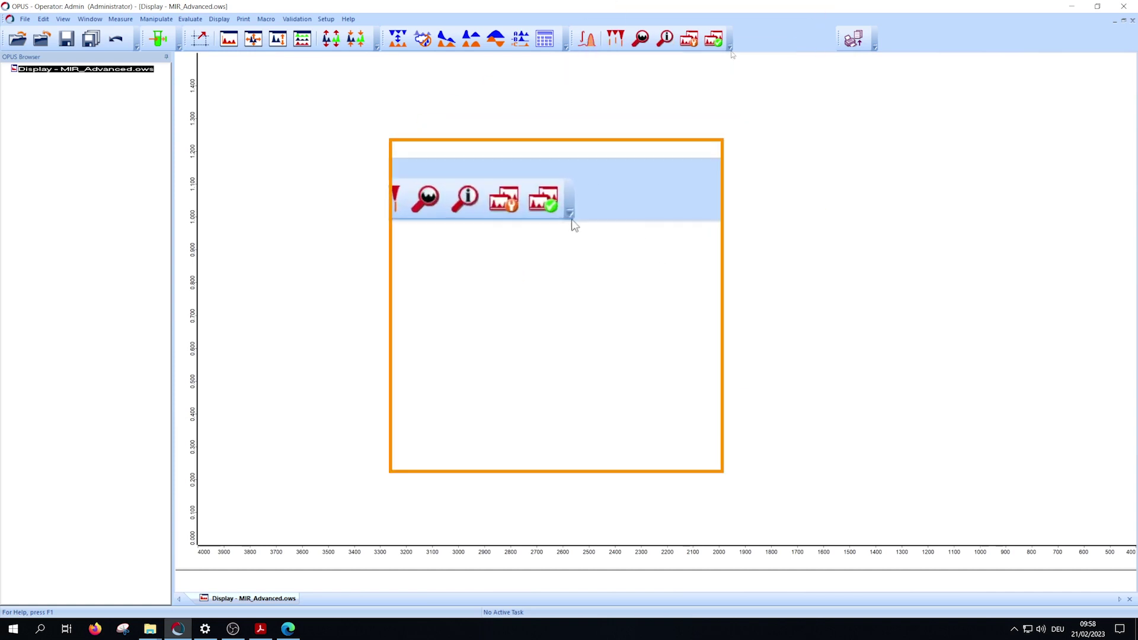
Drag Multi Evaluation Setup and Multi Evaluation from the Evaluate category onto the toolbar
{"action": "left_click", "coordinate": [730, 47]}
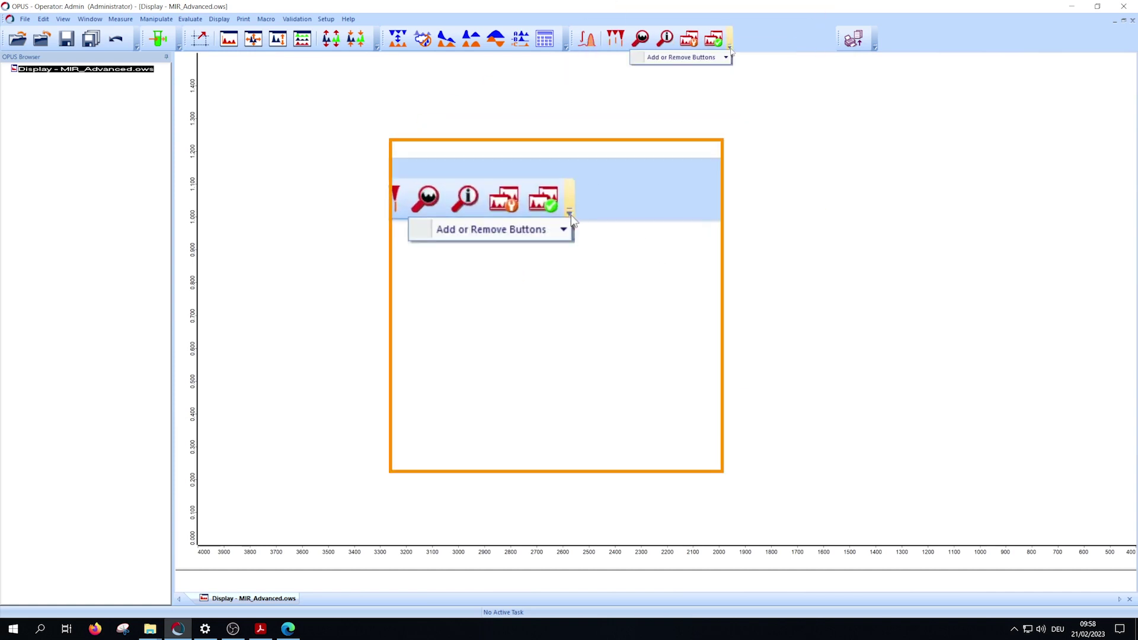
{"action": "mouse_move", "coordinate": [720, 60]}
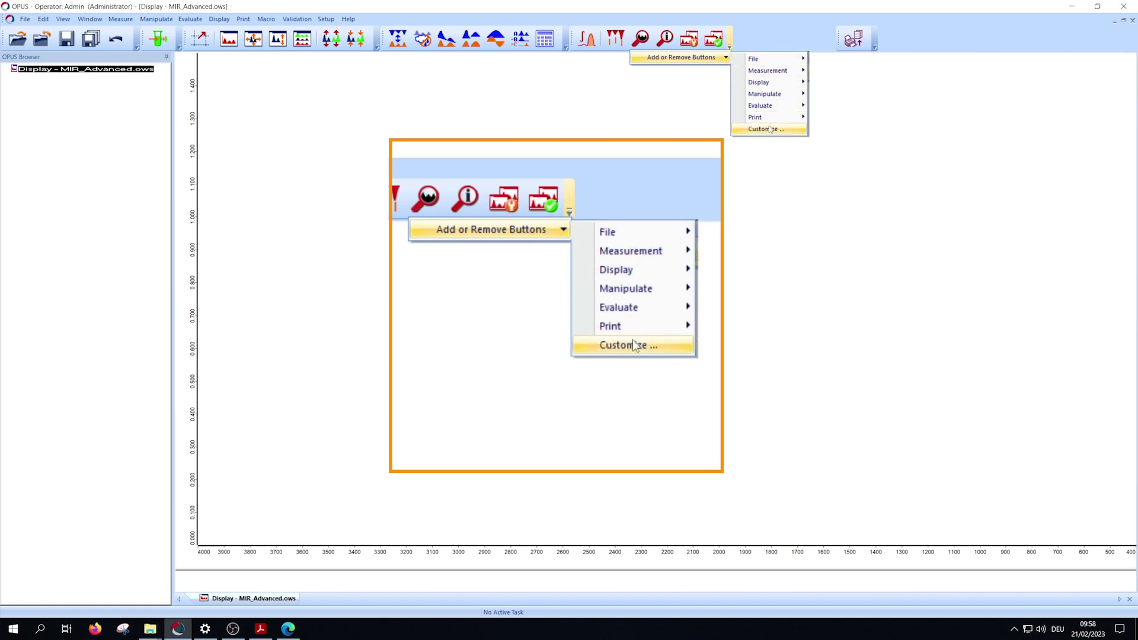
{"action": "left_click", "coordinate": [771, 129]}
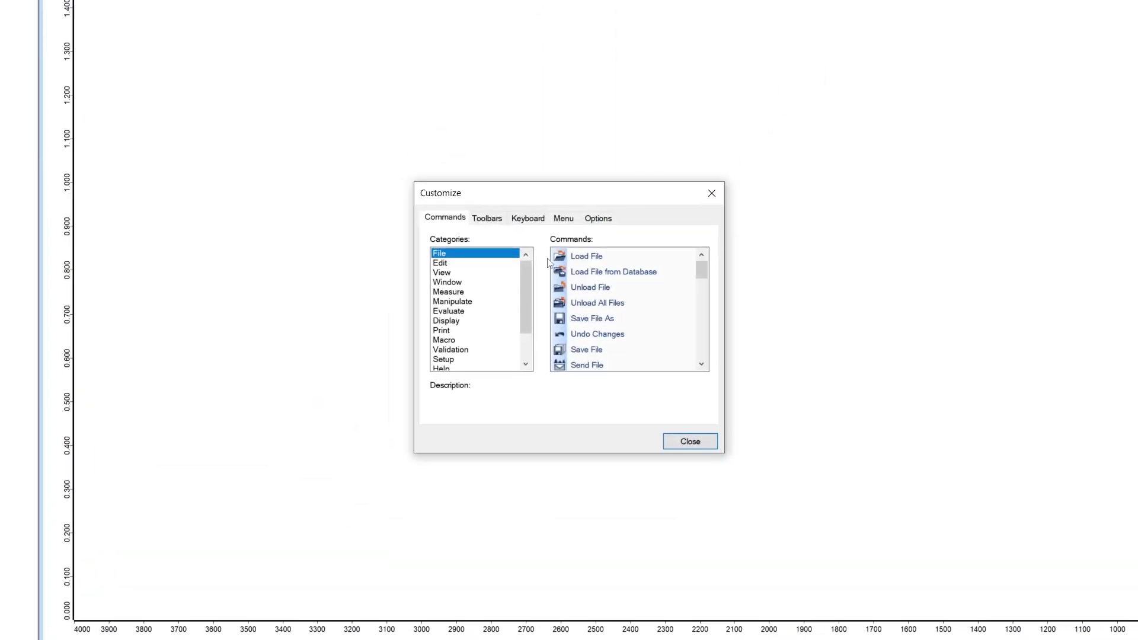
{"action": "left_click", "coordinate": [462, 311]}
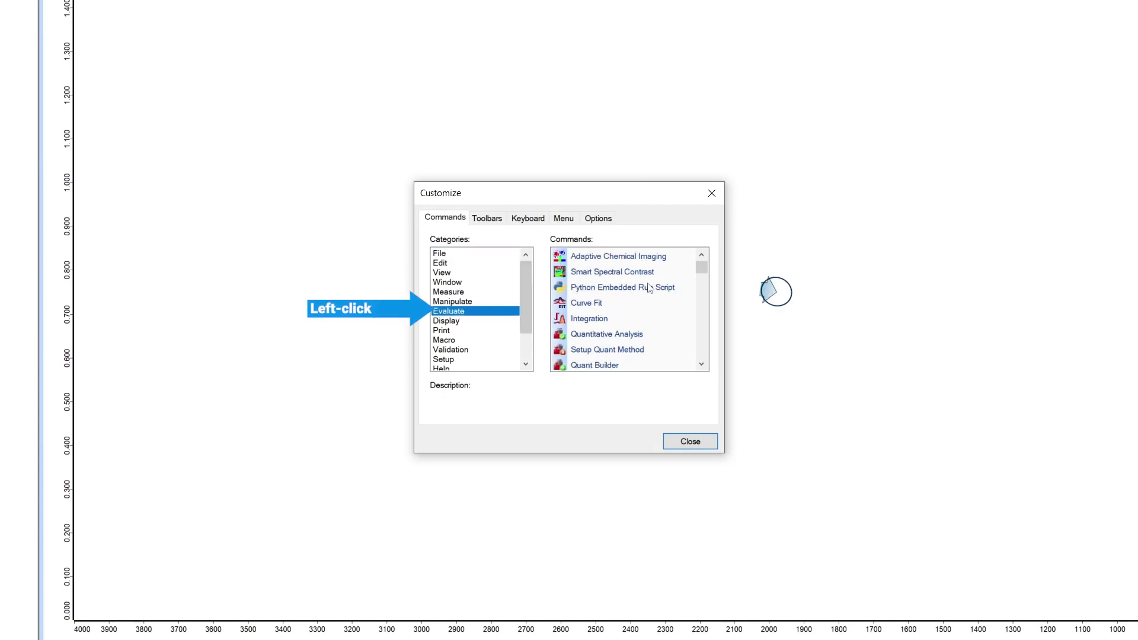
{"action": "scroll", "coordinate": [653, 289], "scroll_direction": "down", "scroll_amount": 6}
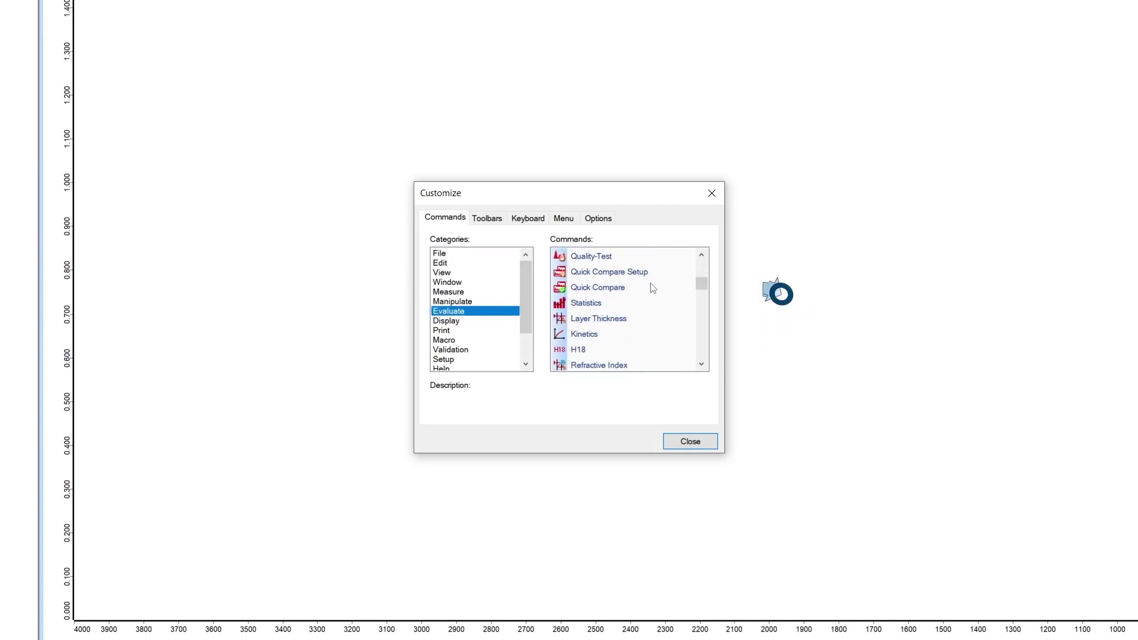
{"action": "scroll", "coordinate": [652, 288], "scroll_direction": "down", "scroll_amount": 8}
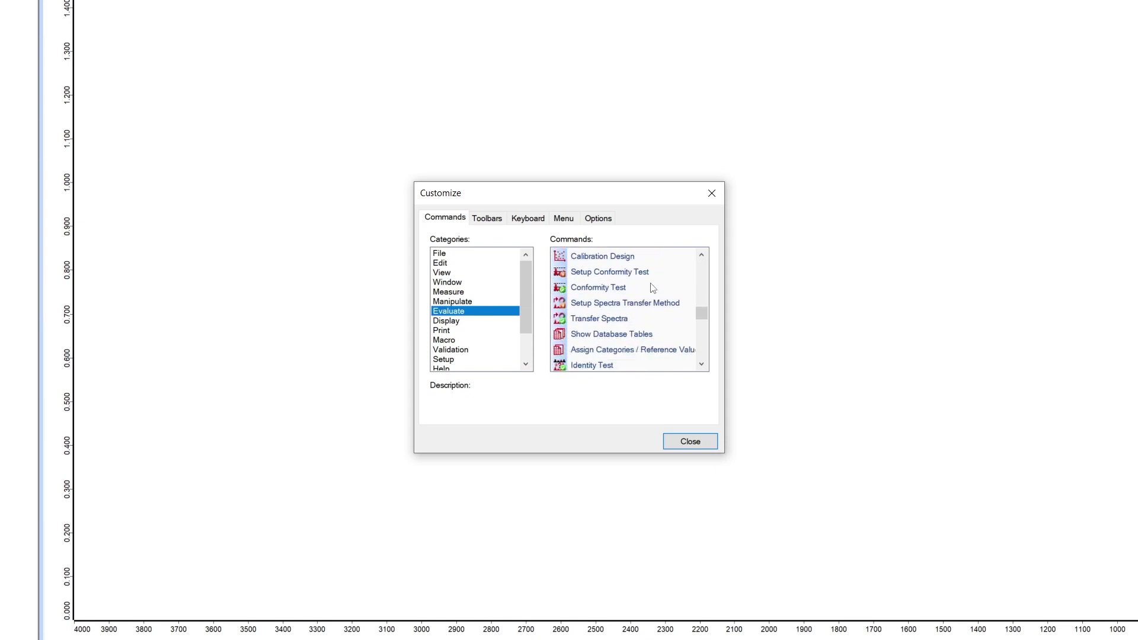
{"action": "scroll", "coordinate": [653, 288], "scroll_direction": "down", "scroll_amount": 8}
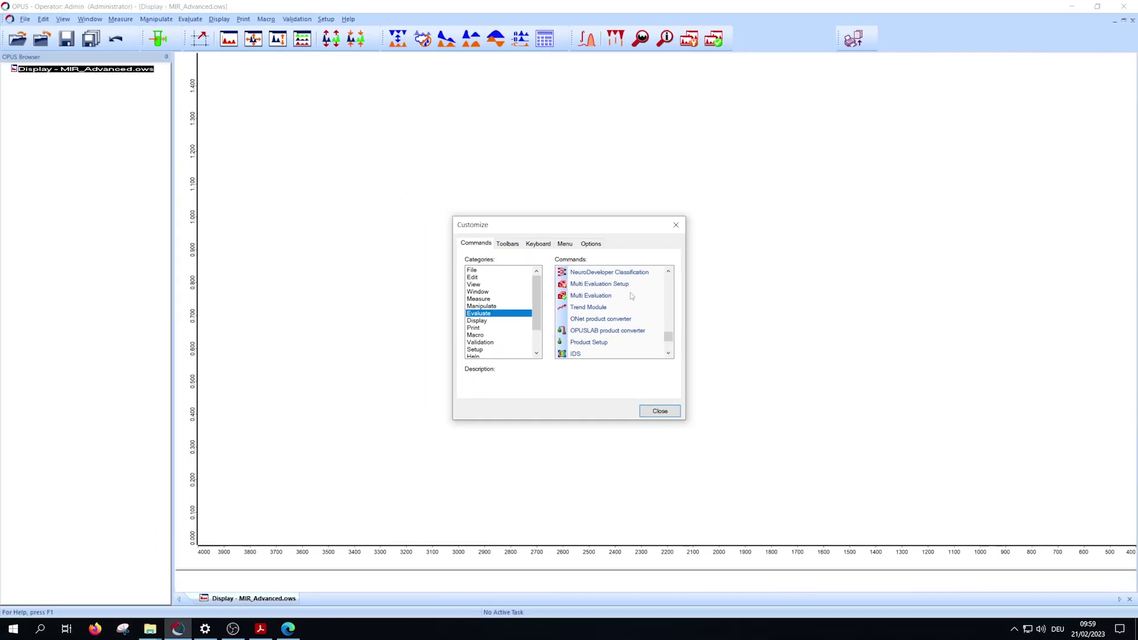
{"action": "left_click", "coordinate": [598, 285]}
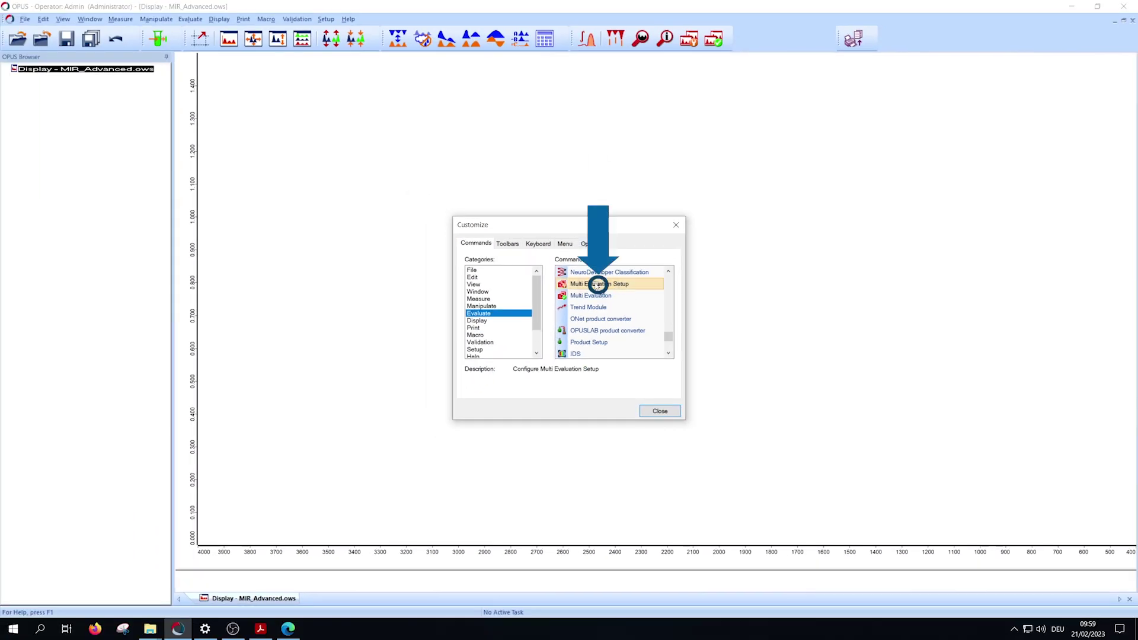
{"action": "left_click_drag", "start_coordinate": [598, 285], "coordinate": [727, 44]}
{"action": "left_click_drag", "start_coordinate": [611, 297], "coordinate": [751, 46]}
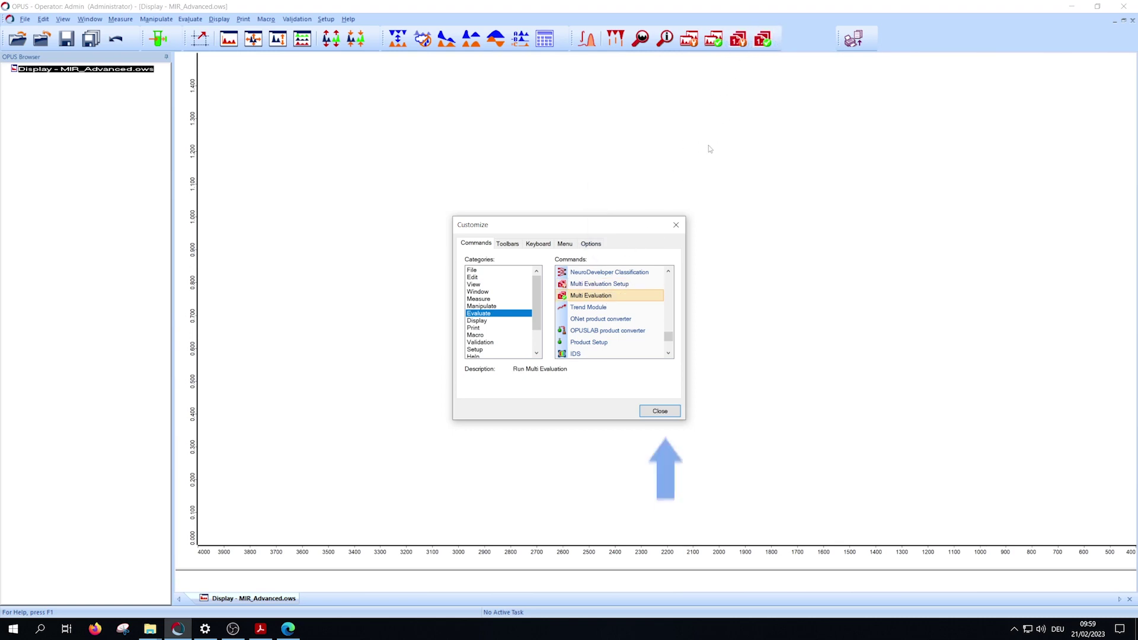
{"action": "left_click", "coordinate": [660, 411]}
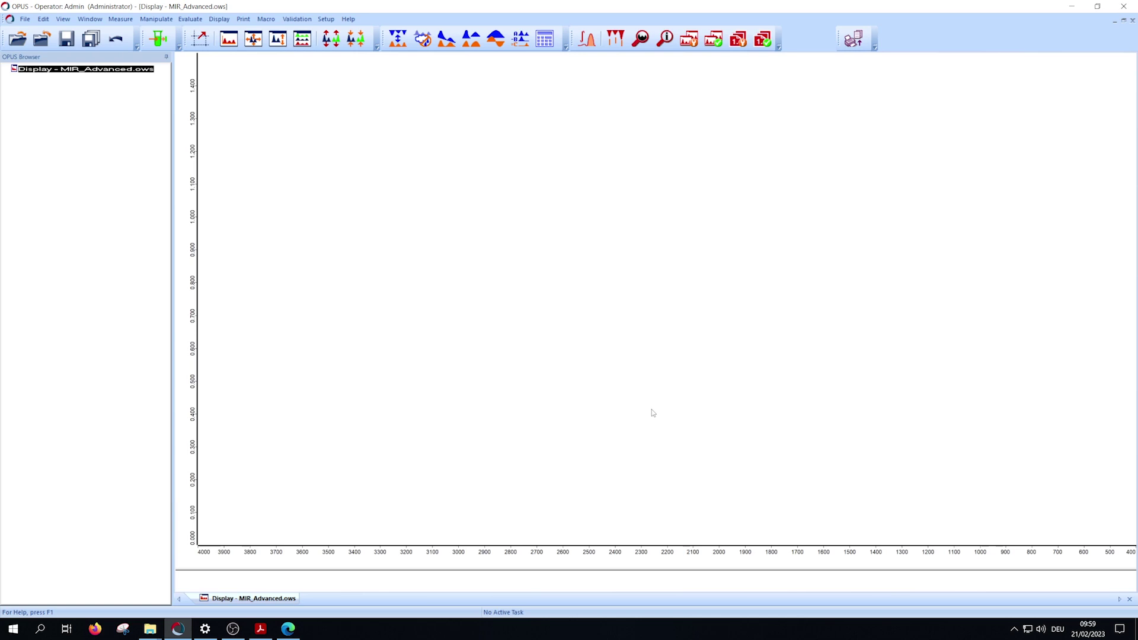
In File Explorer, browse C:\Users\Public\Public Documents\Bruker\OPUS_8.8.2.307 into ME_Base
{"action": "key", "text": "super+e"}
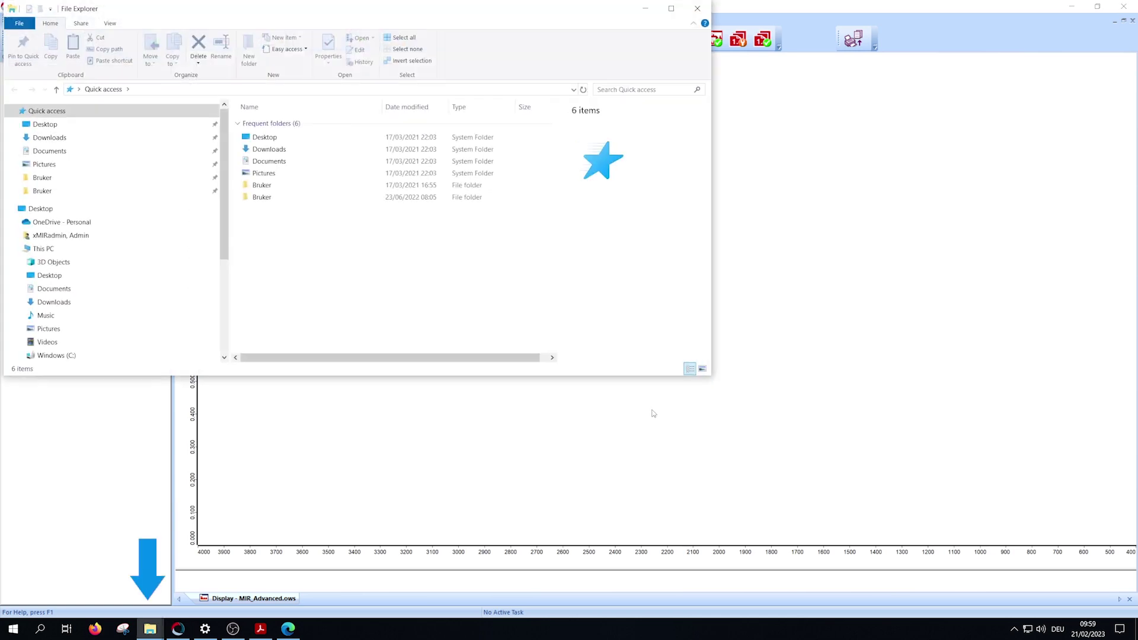
{"action": "left_click", "coordinate": [77, 512]}
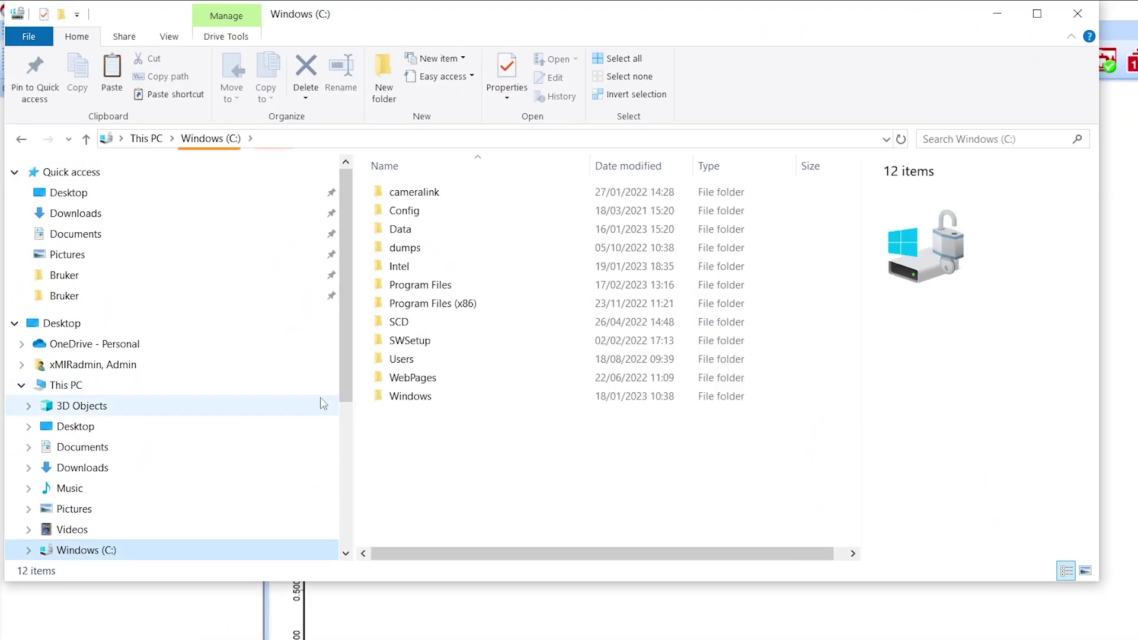
{"action": "double_click", "coordinate": [367, 340]}
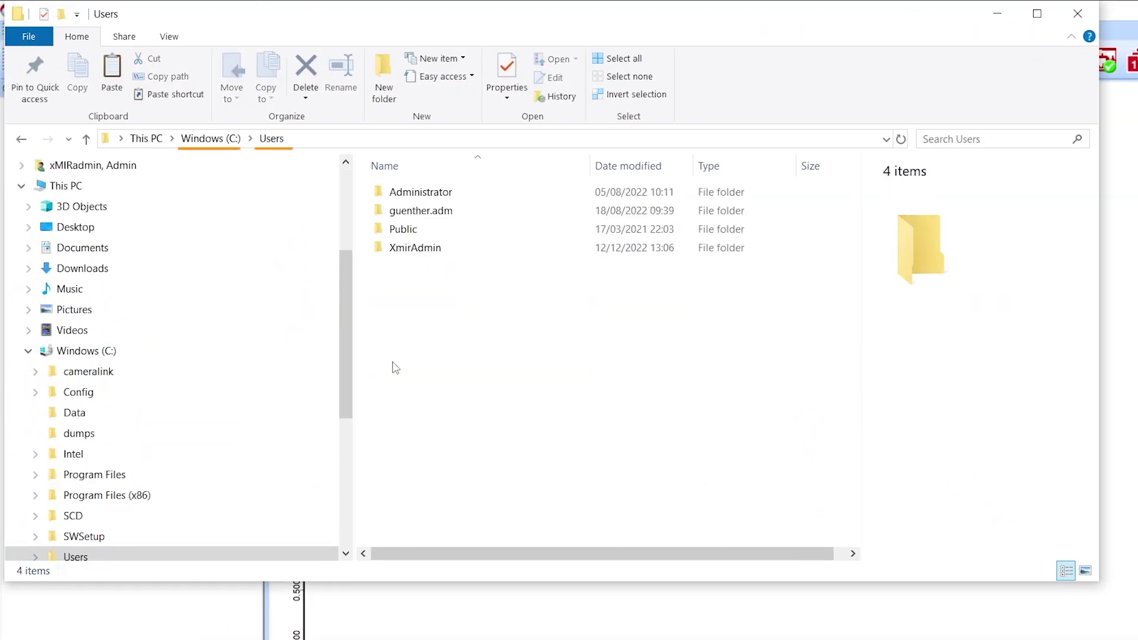
{"action": "double_click", "coordinate": [444, 228]}
{"action": "double_click", "coordinate": [439, 193]}
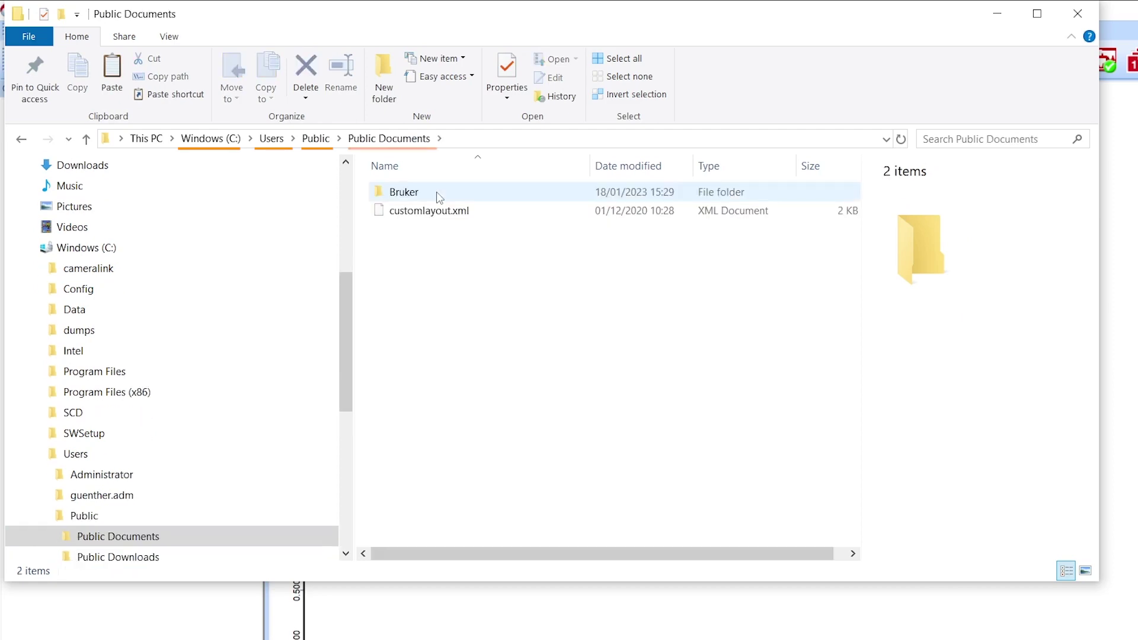
{"action": "double_click", "coordinate": [439, 198]}
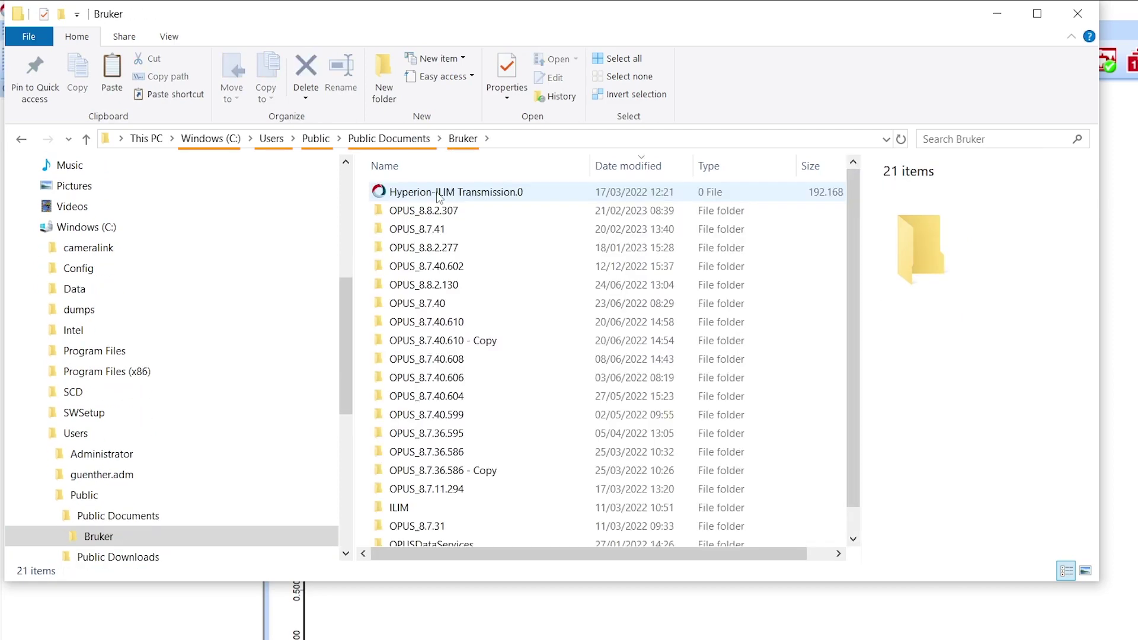
{"action": "double_click", "coordinate": [446, 211]}
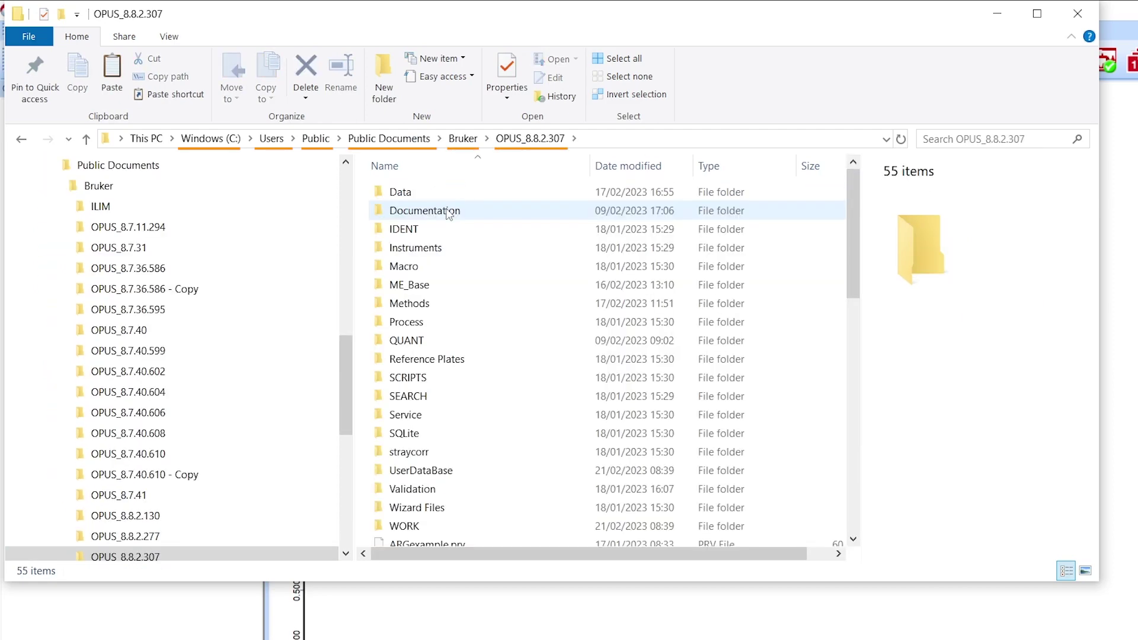
{"action": "double_click", "coordinate": [450, 284]}
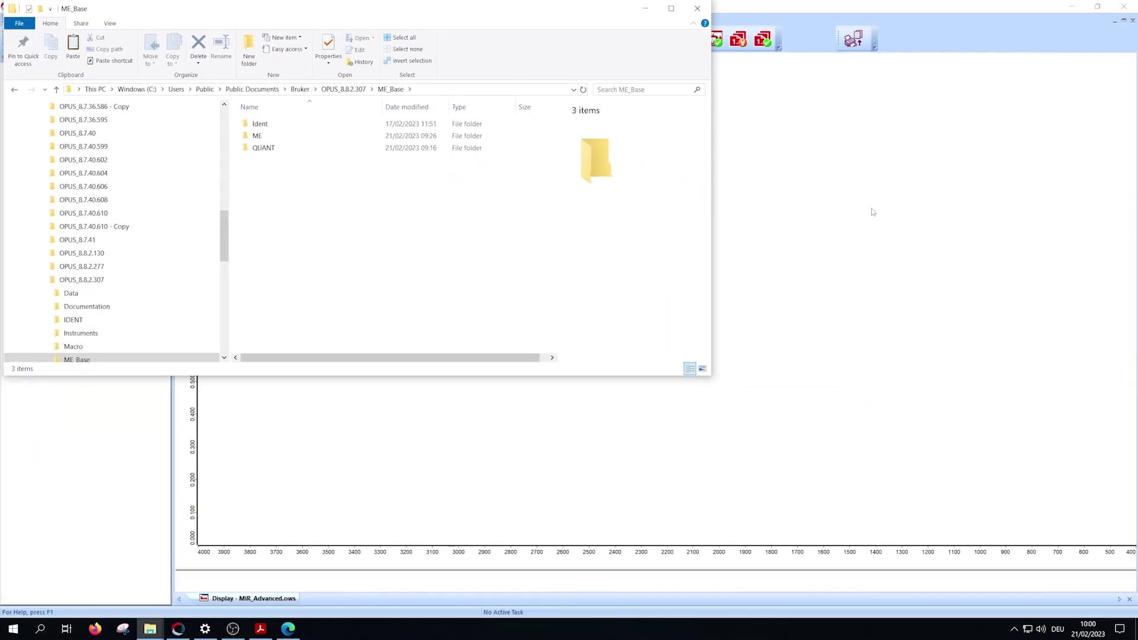
Back in OPUS, open Multi Evaluation Setup and add an Integration evaluation under New
{"action": "left_click", "coordinate": [872, 212]}
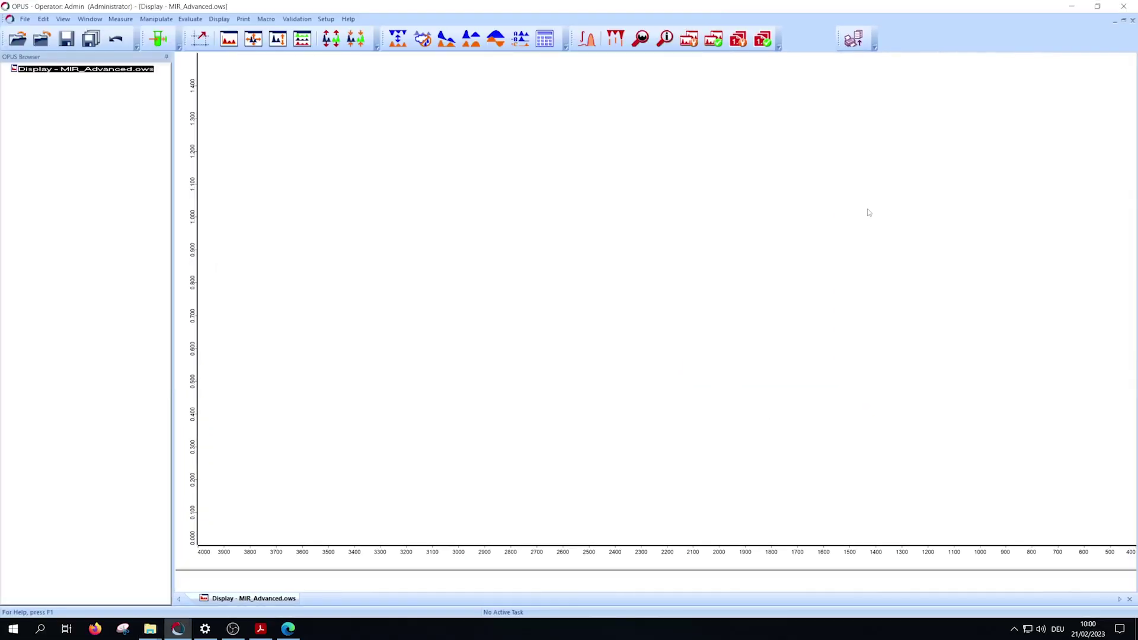
{"action": "left_click", "coordinate": [738, 39]}
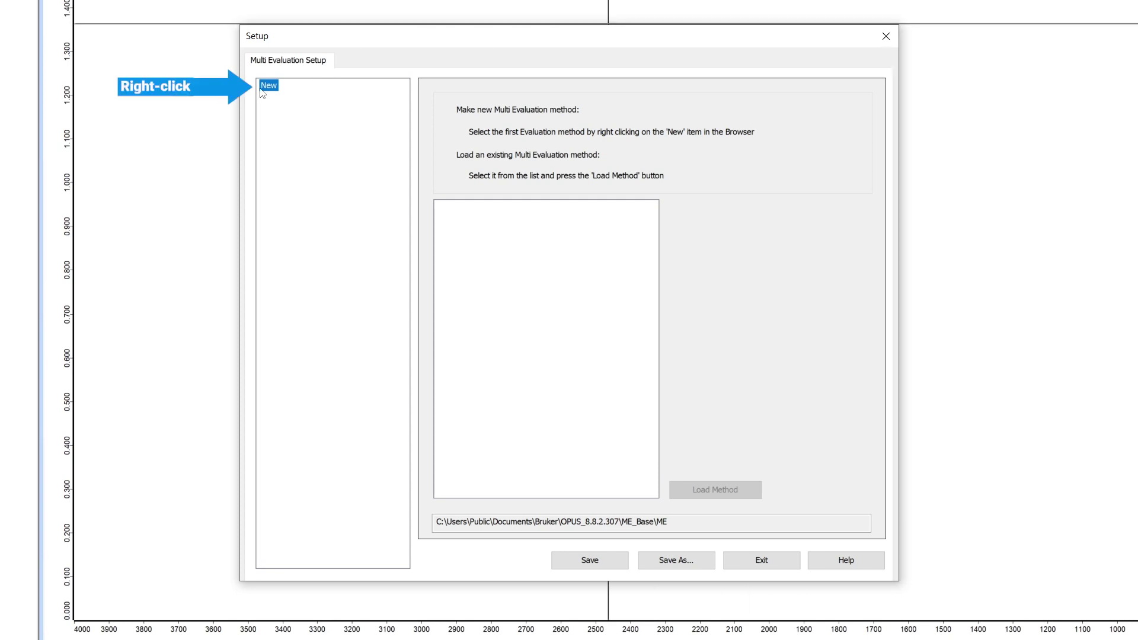
{"action": "right_click", "coordinate": [263, 87]}
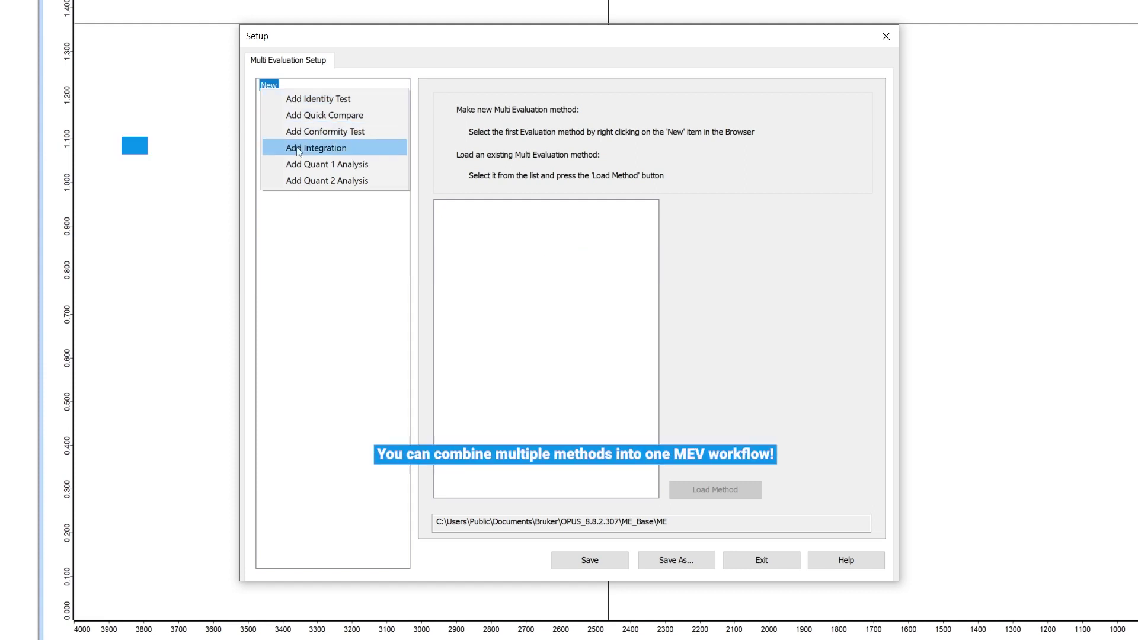
{"action": "left_click", "coordinate": [320, 151]}
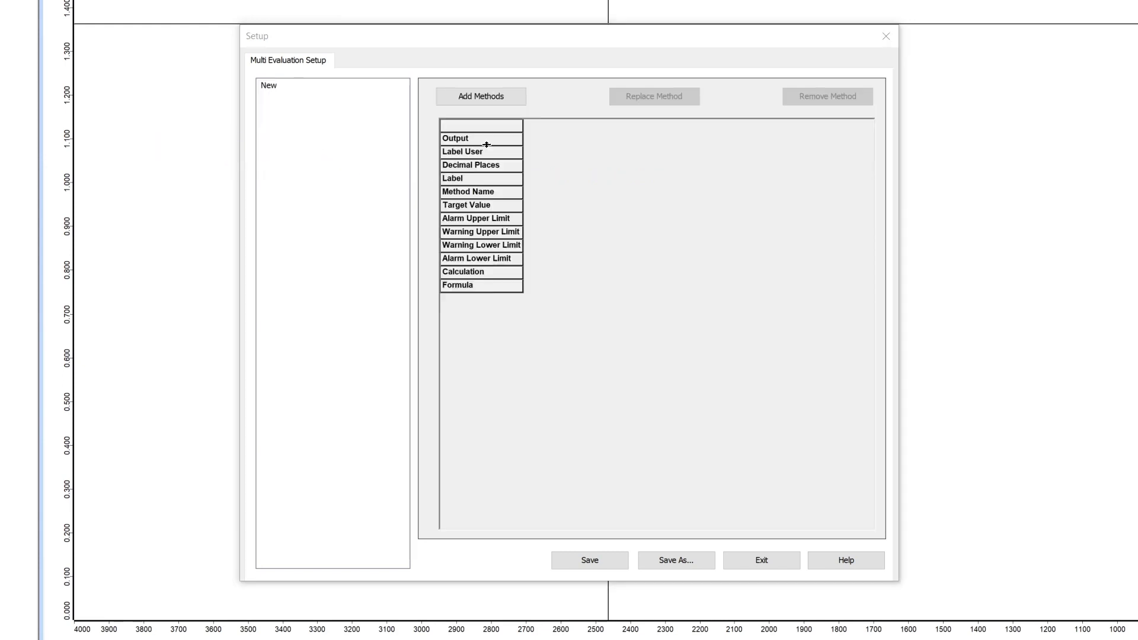
Open Add Methods, add AntiWear_Bruker_Petr-engine.INT, then remove it from the selection
{"action": "left_click", "coordinate": [511, 98]}
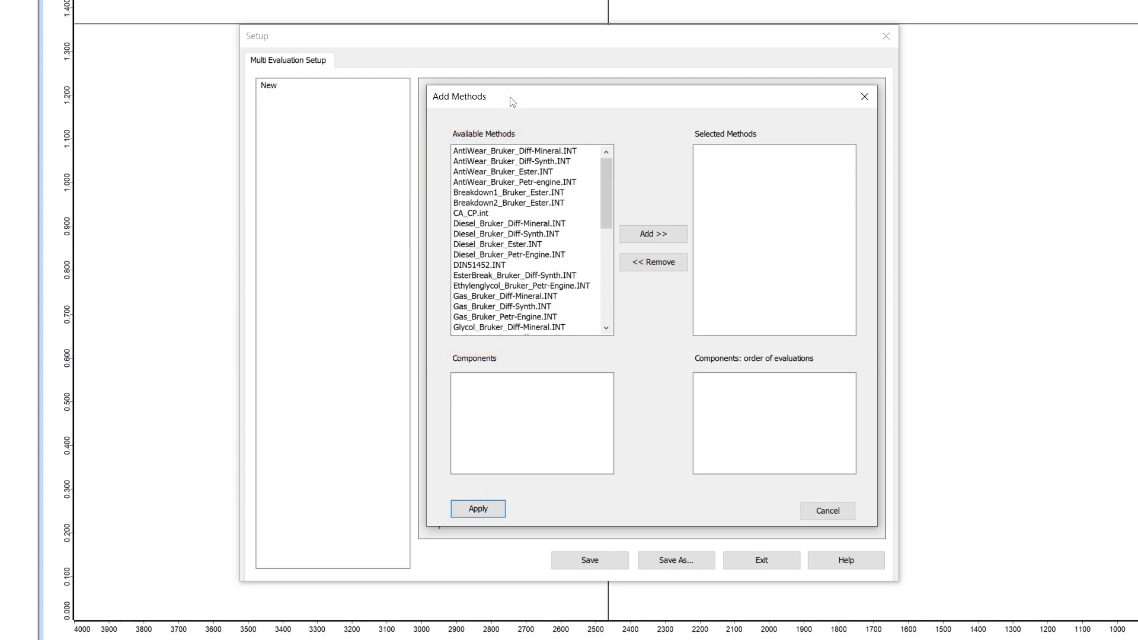
{"action": "left_click", "coordinate": [532, 183]}
{"action": "left_click", "coordinate": [666, 240]}
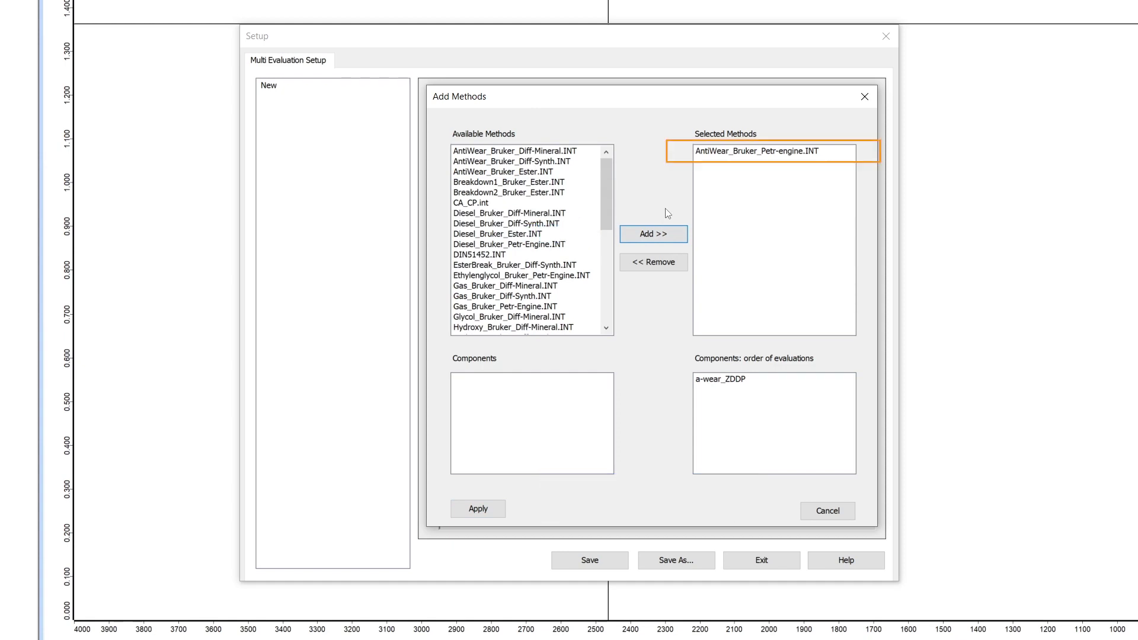
{"action": "left_click", "coordinate": [771, 155]}
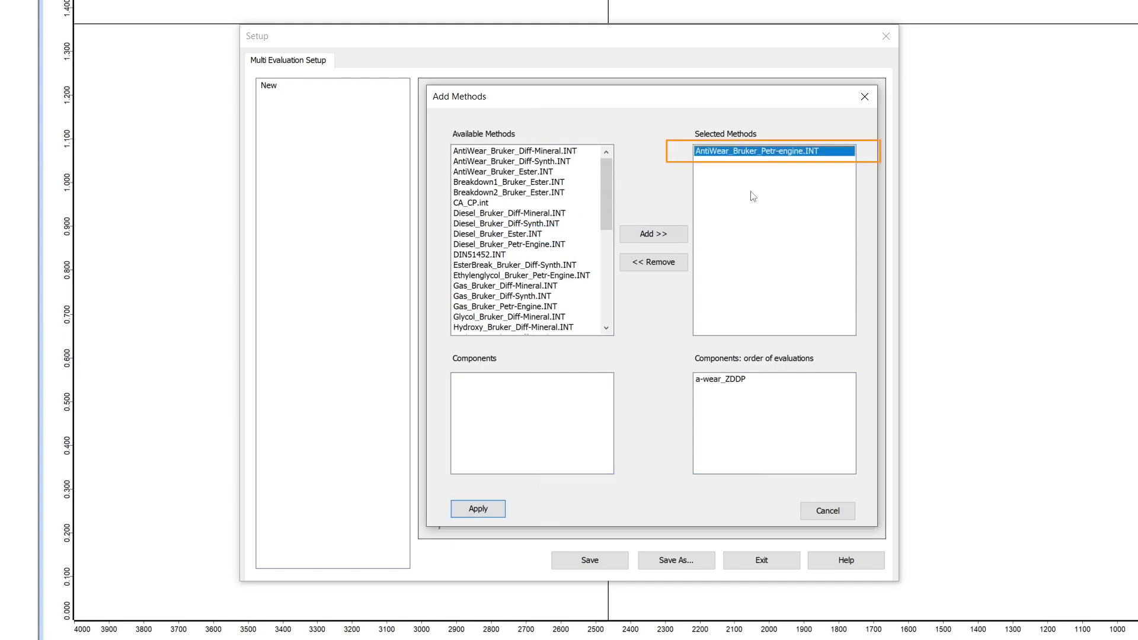
{"action": "left_click", "coordinate": [664, 268]}
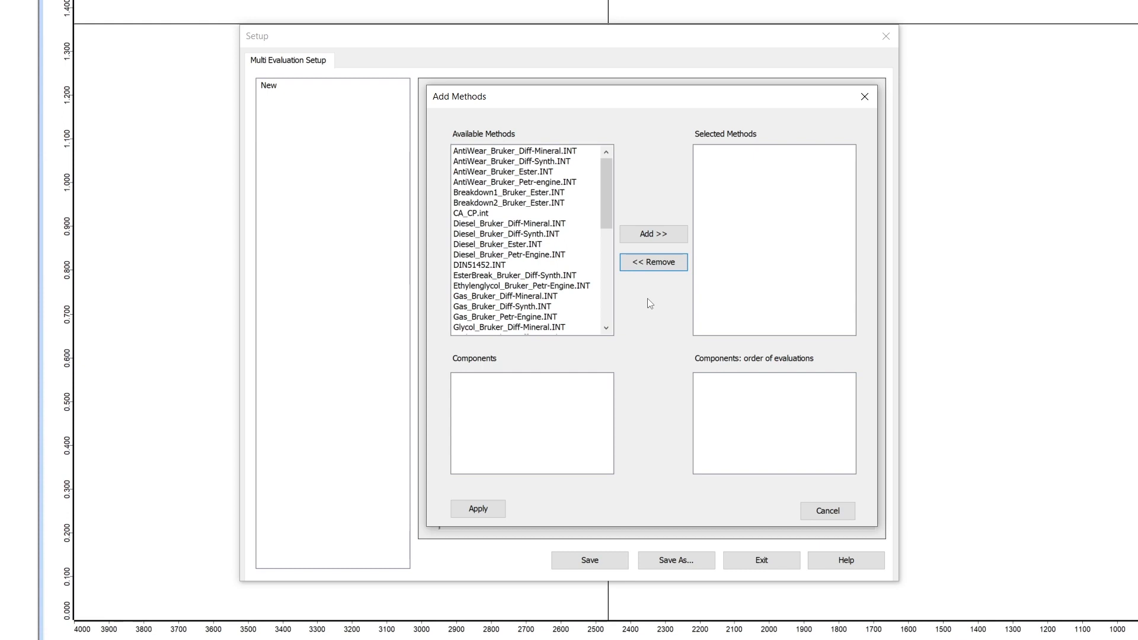
Select AntiWear, Breakdown1, Breakdown2, Diesel and Water _Bruker_Ester.INT and add them
{"action": "left_click", "coordinate": [507, 174]}
{"action": "left_click", "coordinate": [506, 193], "text": "ctrl"}
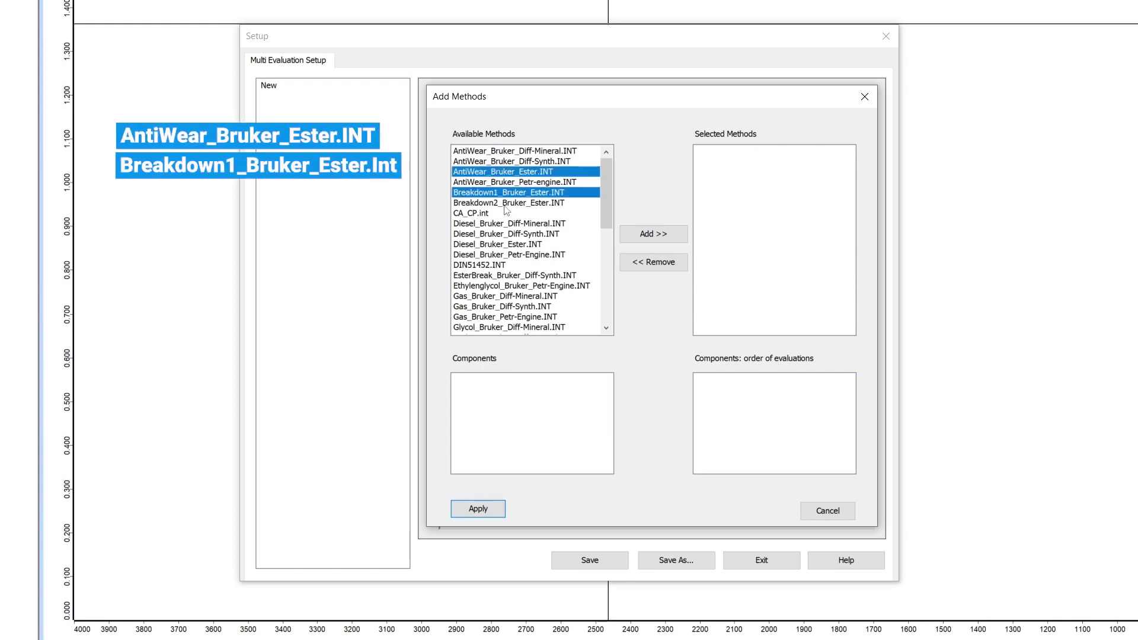
{"action": "left_click", "coordinate": [501, 204], "text": "ctrl"}
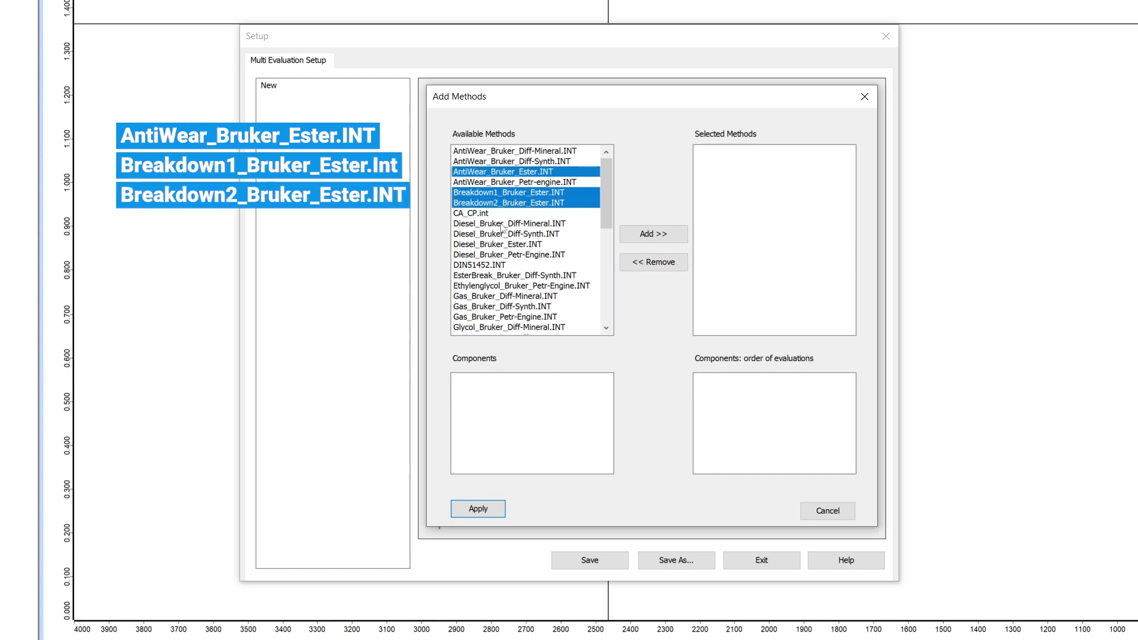
{"action": "scroll", "coordinate": [494, 265], "scroll_direction": "down", "scroll_amount": 2}
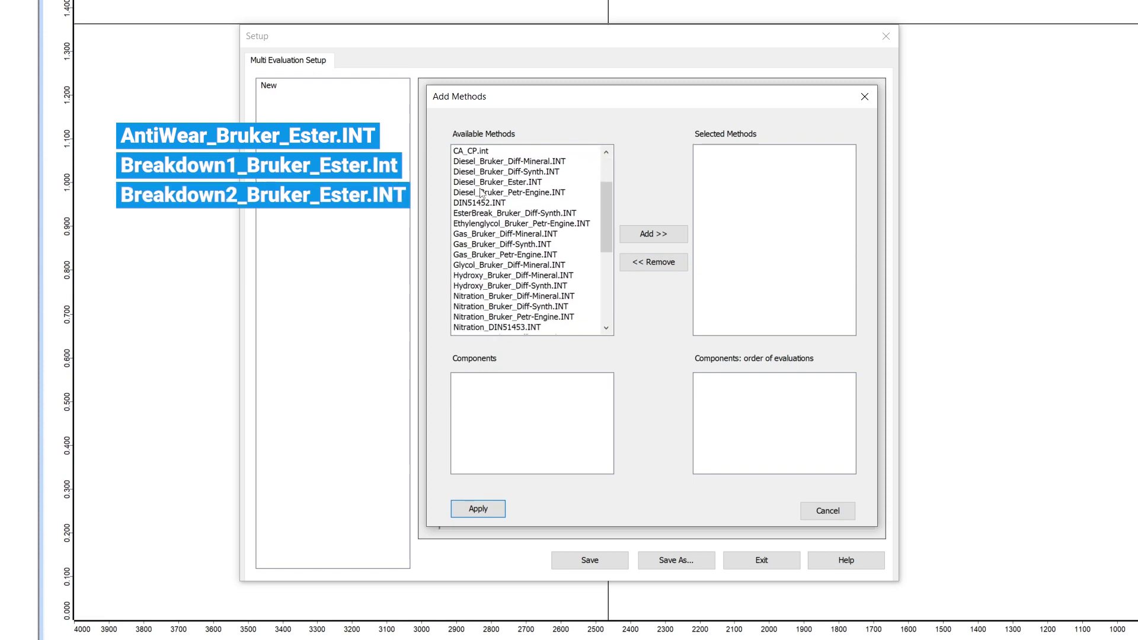
{"action": "left_click", "coordinate": [483, 188], "text": "ctrl"}
{"action": "scroll", "coordinate": [494, 255], "scroll_direction": "down", "scroll_amount": 1}
{"action": "scroll", "coordinate": [493, 253], "scroll_direction": "down", "scroll_amount": 6}
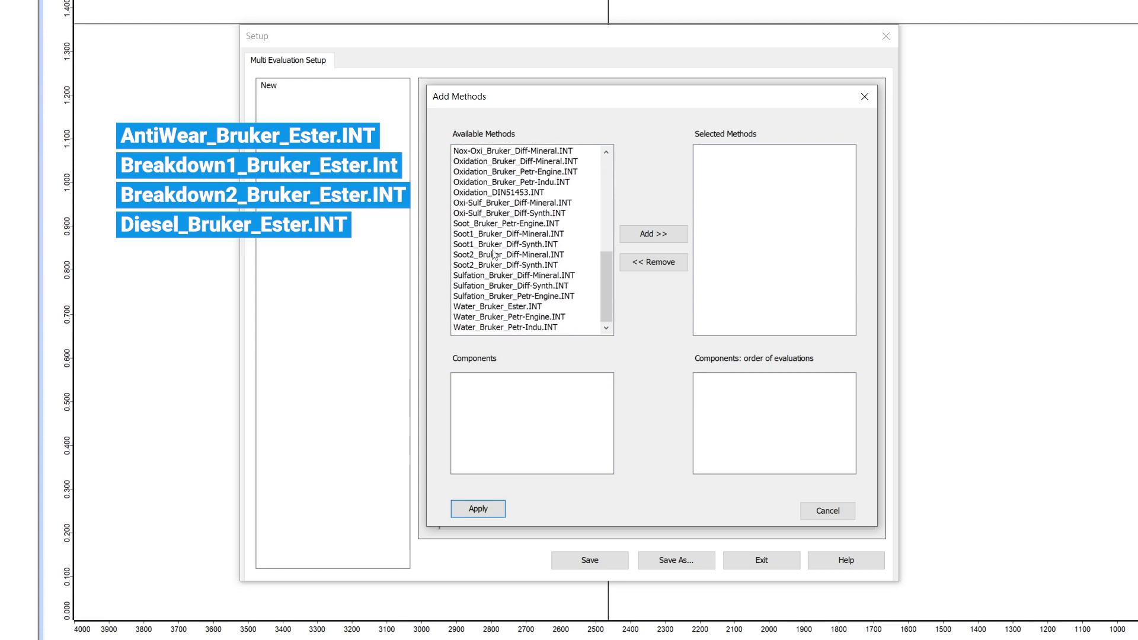
{"action": "left_click", "coordinate": [489, 308], "text": "ctrl"}
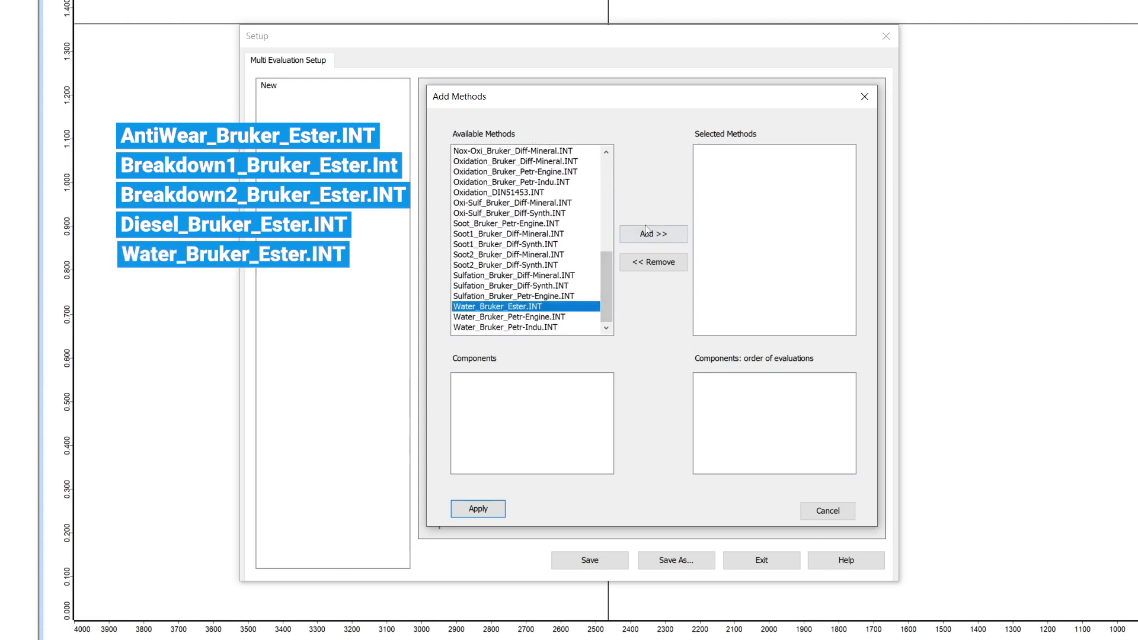
{"action": "left_click", "coordinate": [651, 233]}
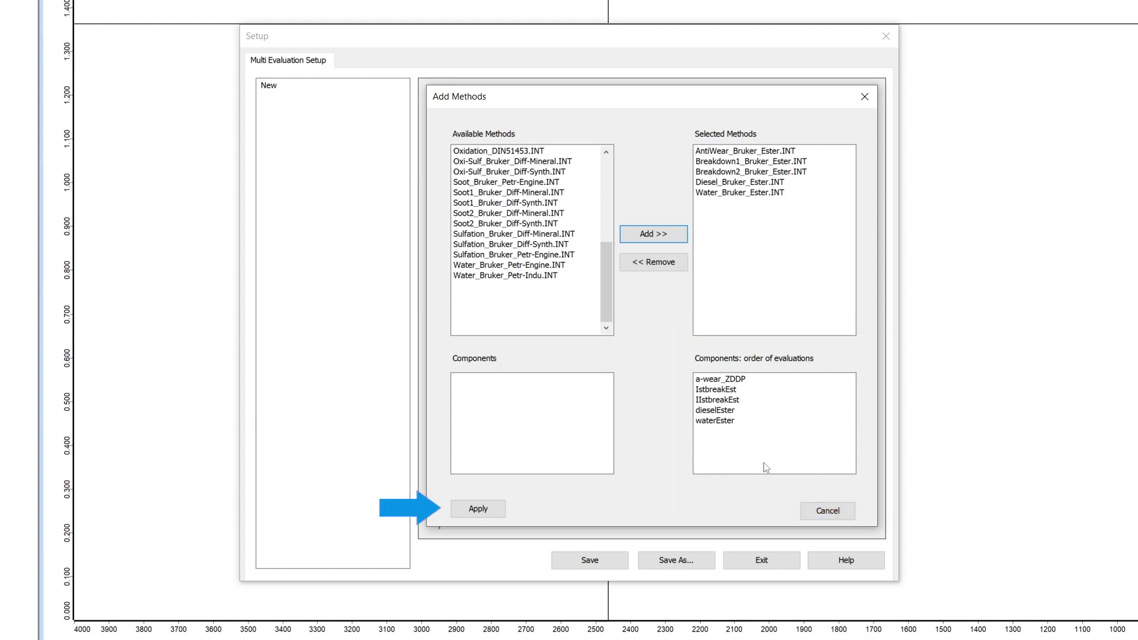
Apply the selection so the five Ester methods fill the table as labelled columns
{"action": "left_click", "coordinate": [492, 510]}
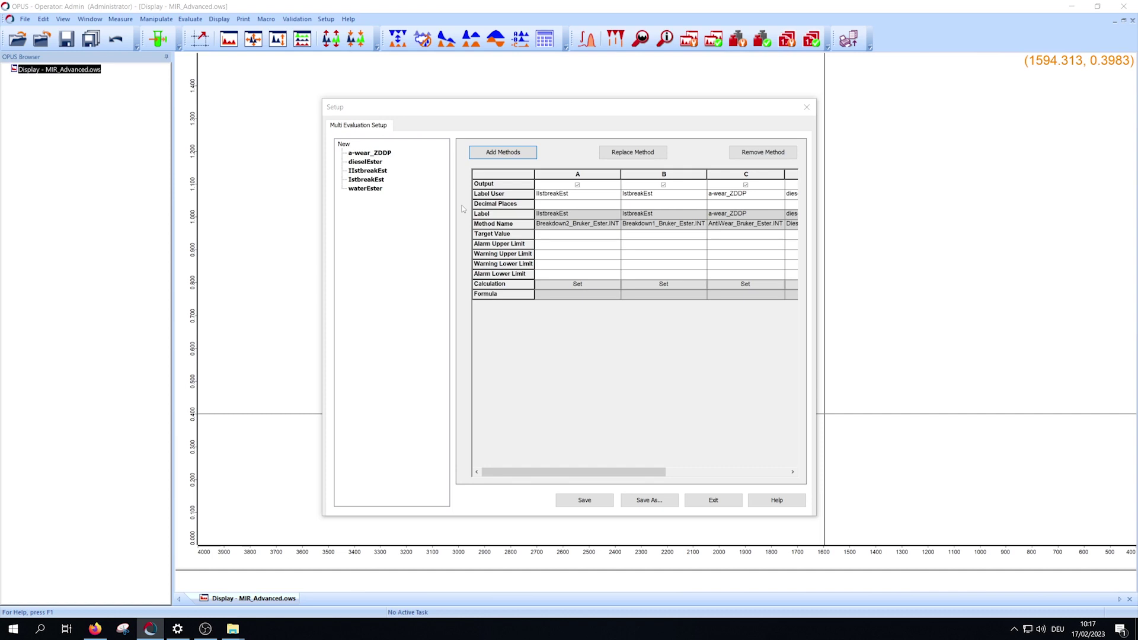
Save the multi-evaluation method as New.mev in the ME_Base\ME folder
{"action": "left_click", "coordinate": [609, 505]}
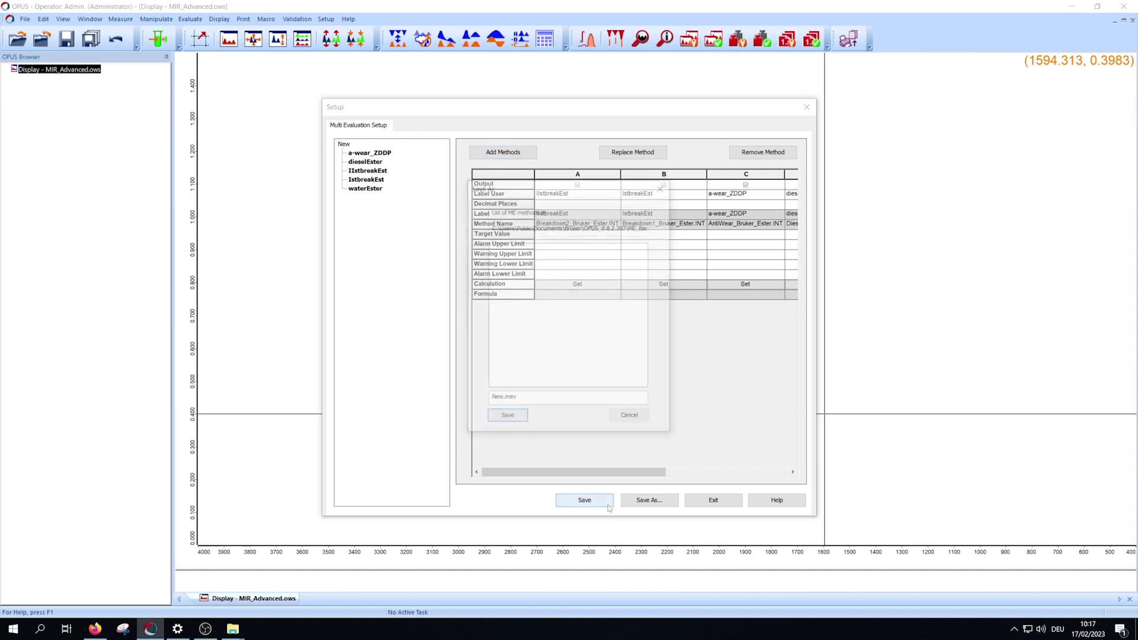
{"action": "left_click", "coordinate": [518, 419]}
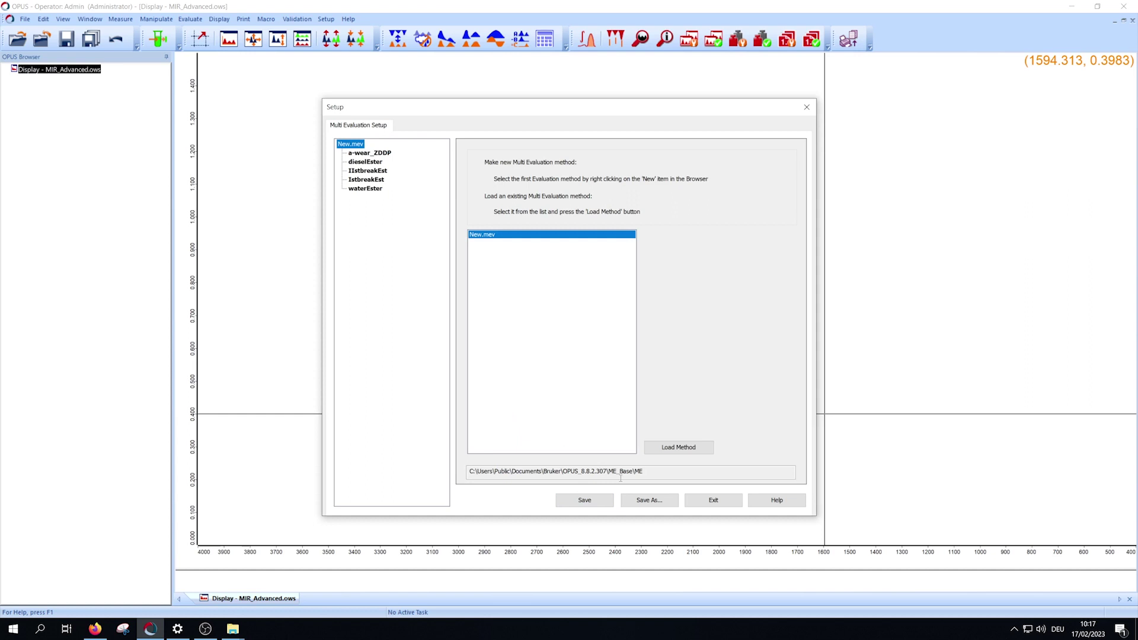
Exit Multi Evaluation Setup, returning to the empty MIR_Advanced spectrum display
{"action": "left_click", "coordinate": [713, 500]}
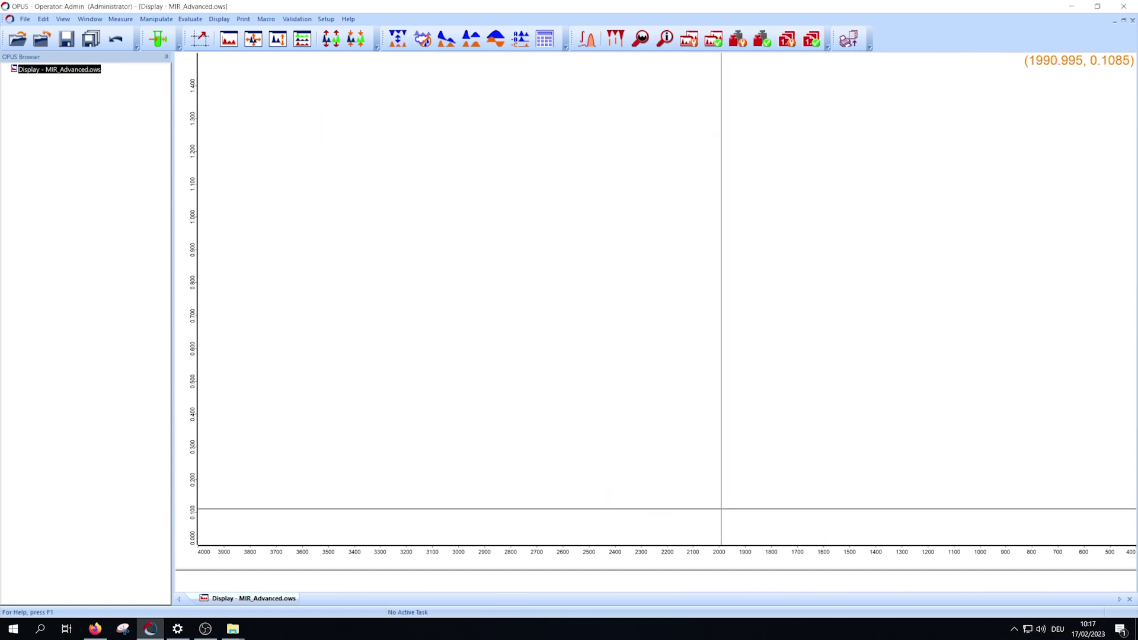